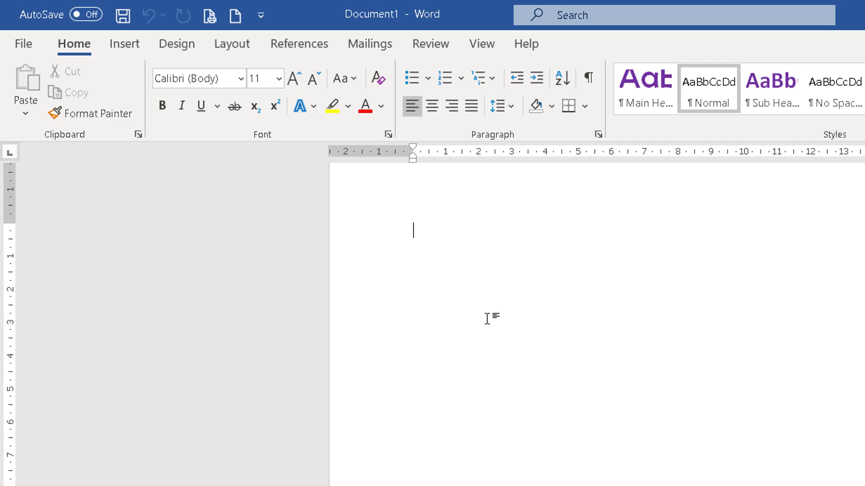
- Write "The quick brown fox" and, after one blank line, "The Brown fox did jump high"
type("The quick")
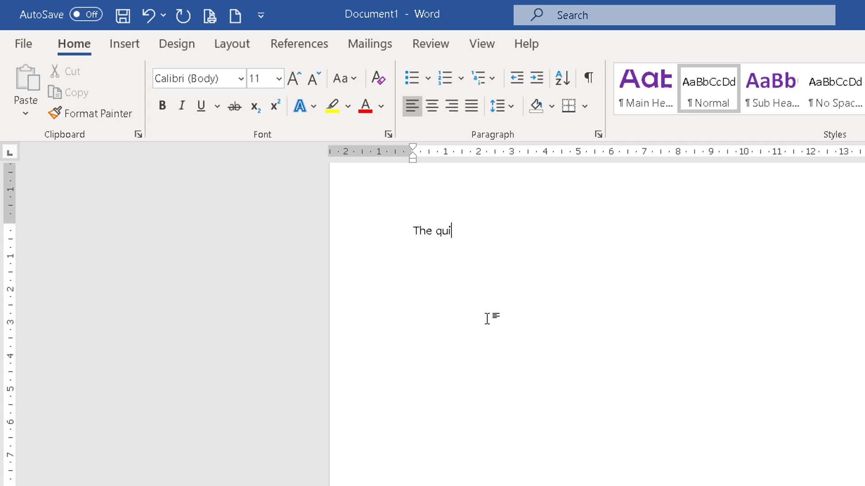
type(" brown fox")
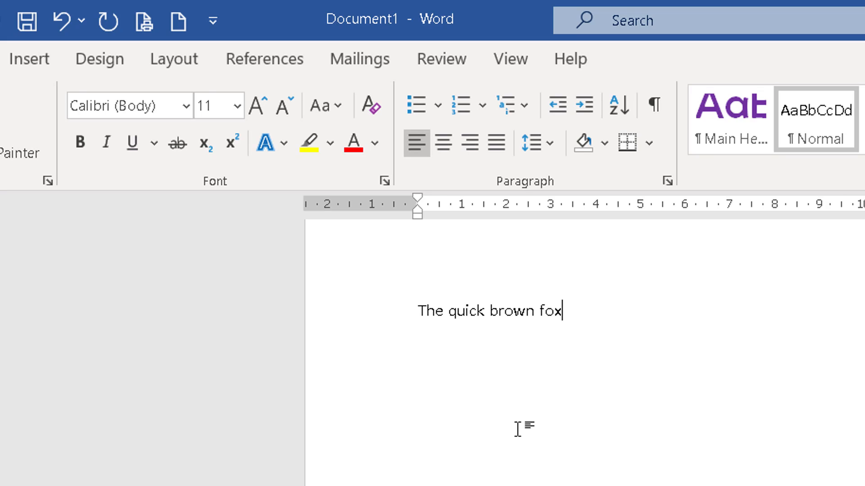
key("Return")
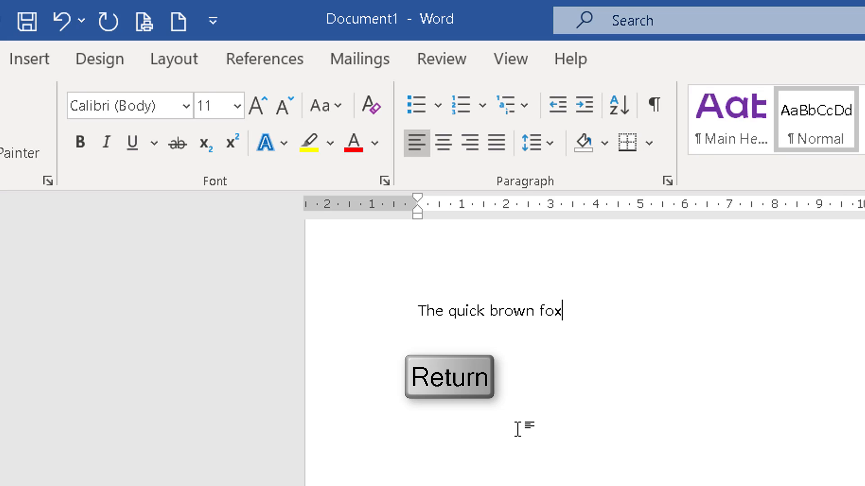
key("Return")
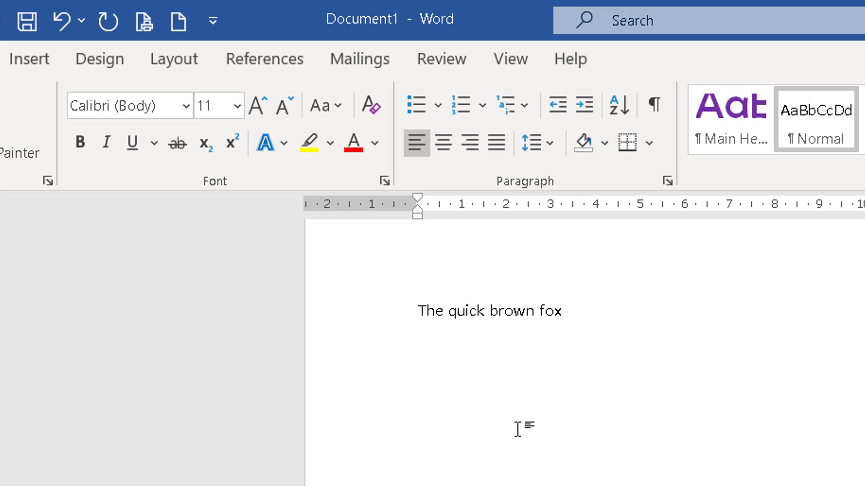
key("Return")
type("The Brown ")
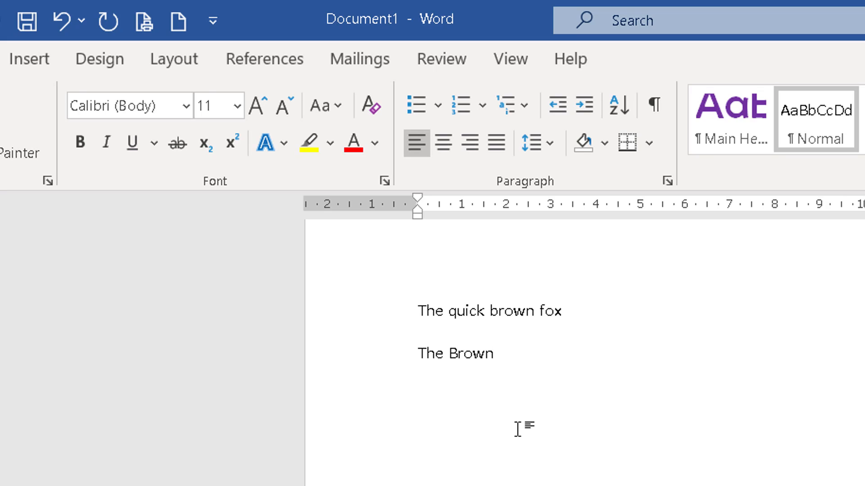
type("fox did jump high")
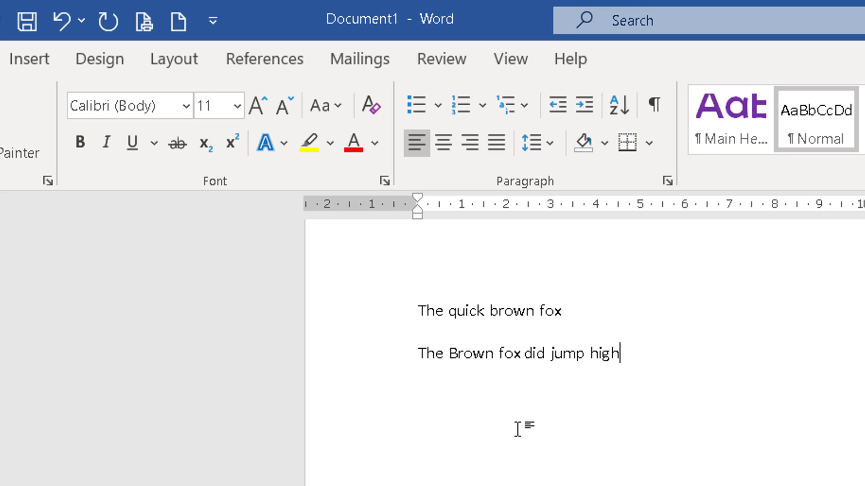
- Delete the words "jump high" from the end of the second sentence
key("BackSpace")
key("BackSpace")
key("BackSpace")
key("BackSpace")
key("BackSpace")
key("BackSpace")
key("BackSpace")
key("BackSpace")
key("BackSpace")
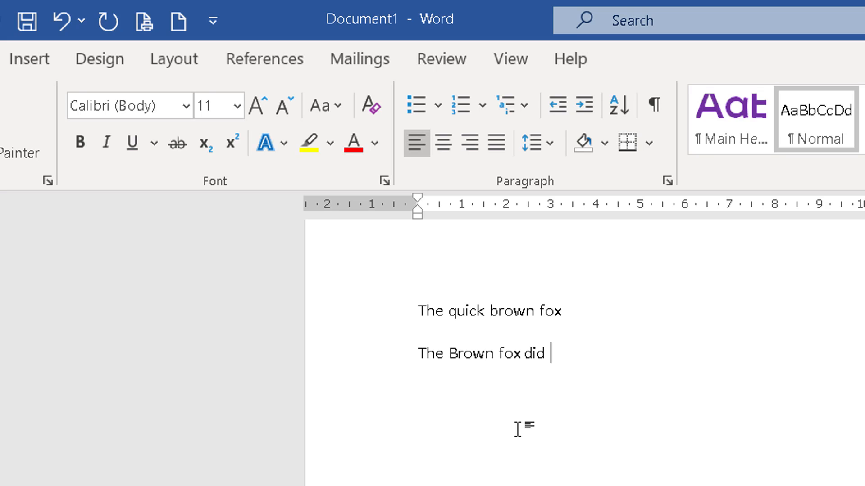
key("BackSpace")
- Delete the word "Brown" and its extra space from the second sentence
key("Left")
key("Left")
key("Left")
key("Left")
key("Left")
key("Left")
key("Left")
key("Left")
key("Left")
key("Left")
key("Left")
key("Left")
key("Delete")
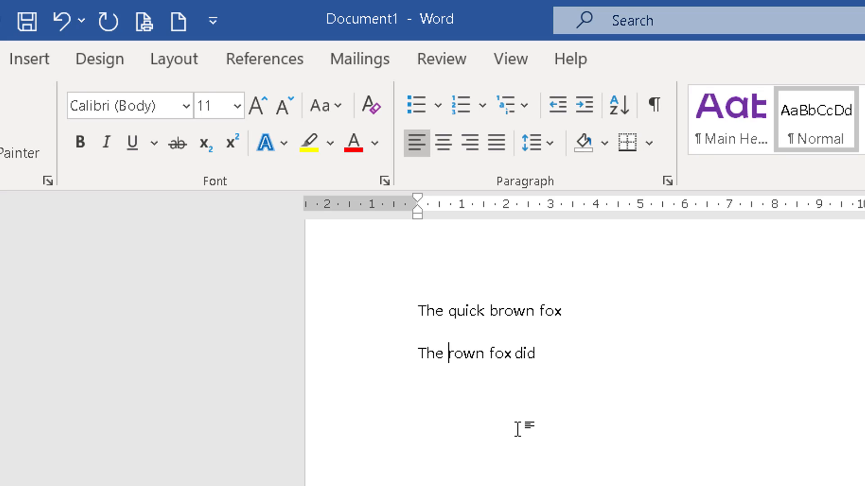
key("Delete")
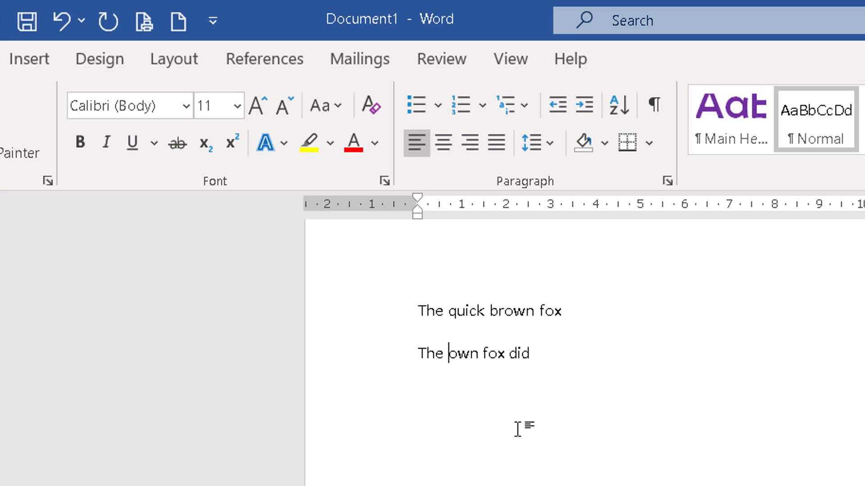
key("Delete")
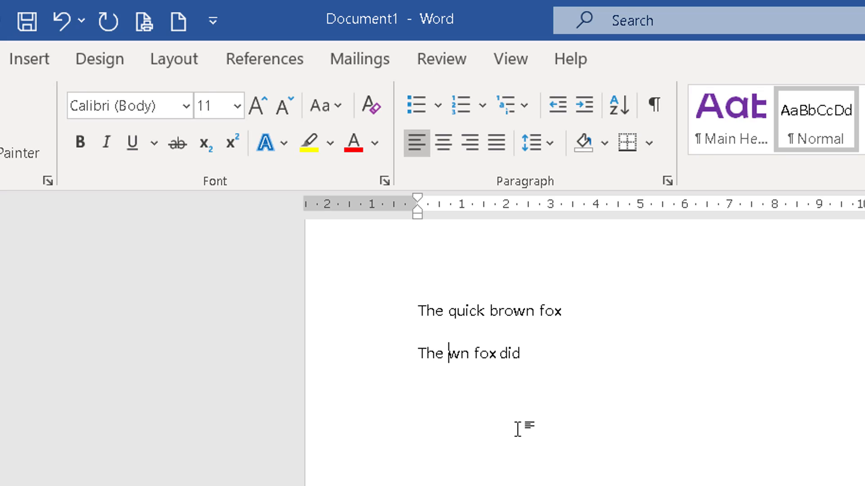
key("Delete")
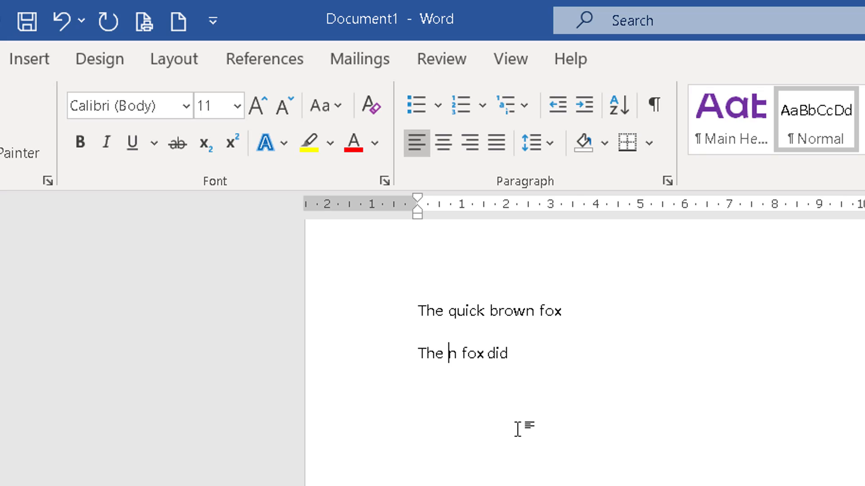
key("Delete")
key("Delete")
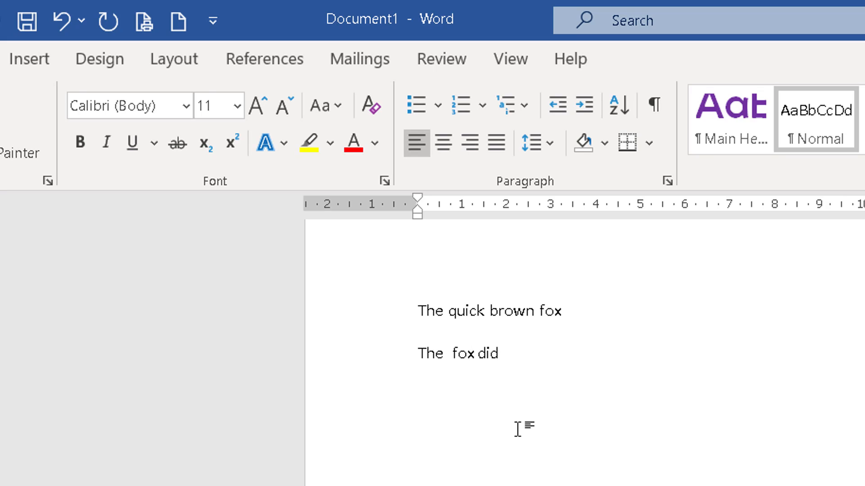
key("Delete")
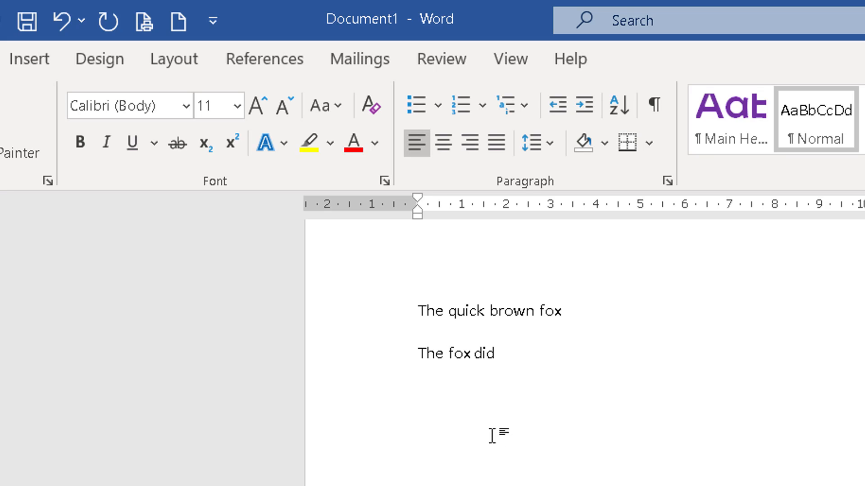
- Undo the deletions of "Brown" and "jump high" in the second sentence
left_click(60, 19)
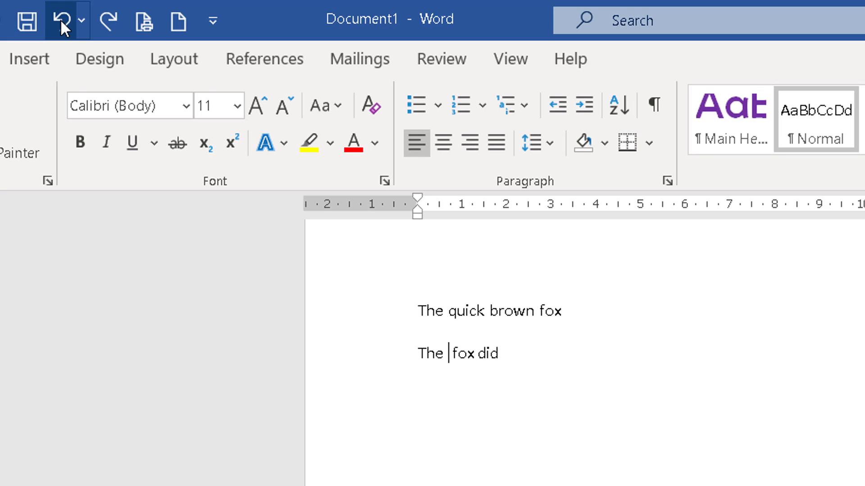
type("n")
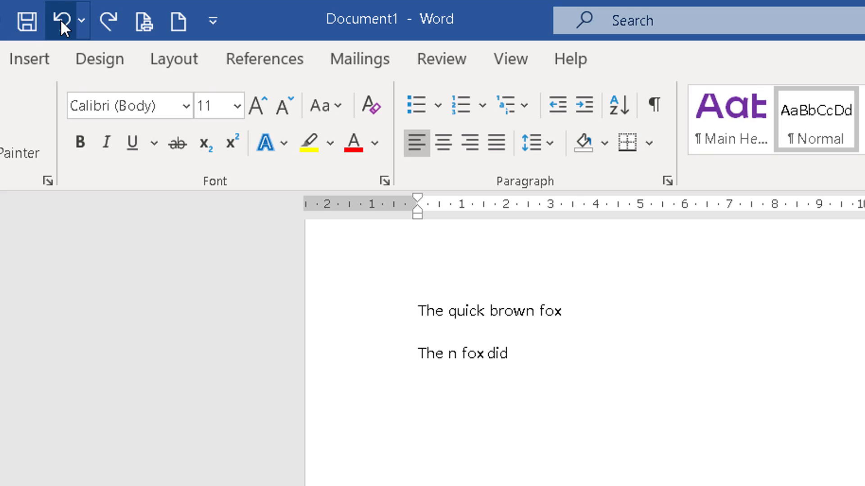
left_click(60, 19)
left_click(60, 19)
left_click(61, 19)
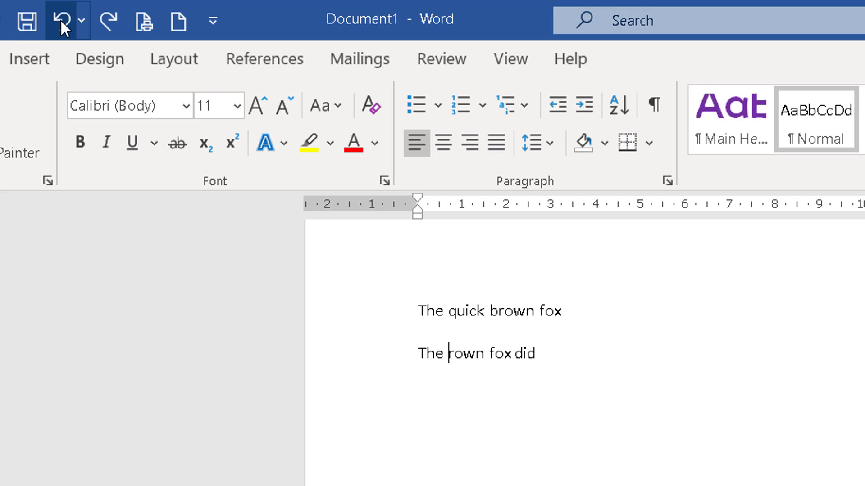
left_click(60, 19)
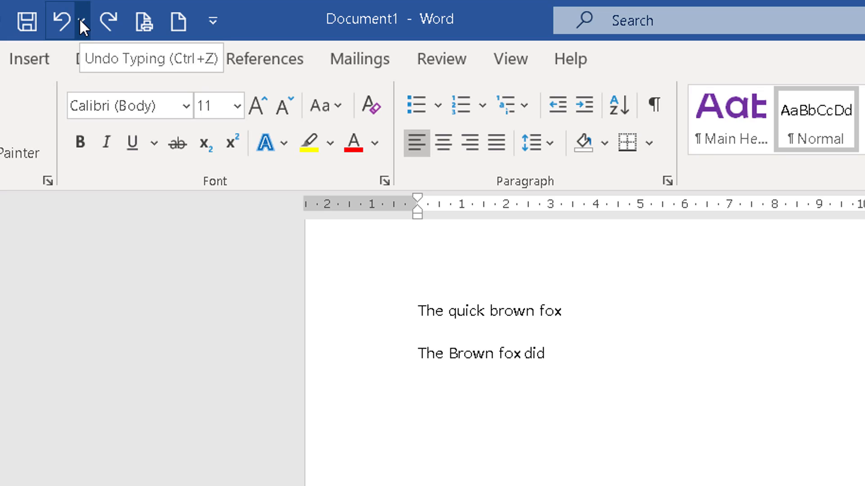
left_click(81, 20)
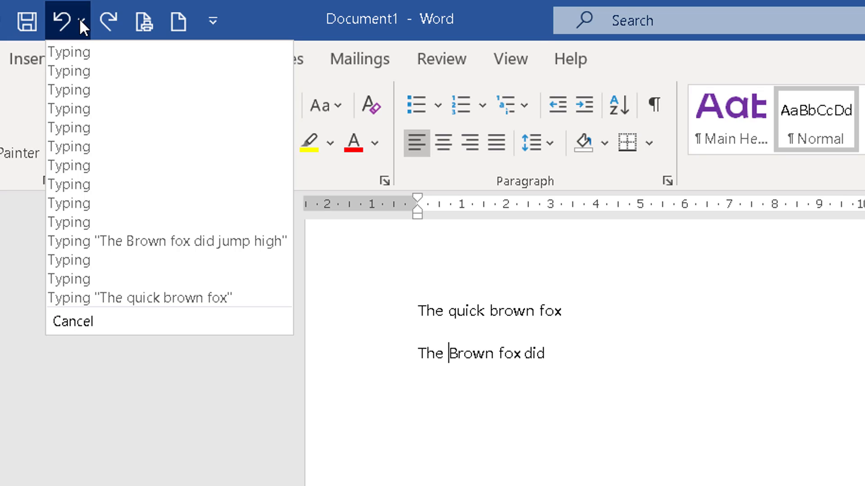
left_click(75, 223)
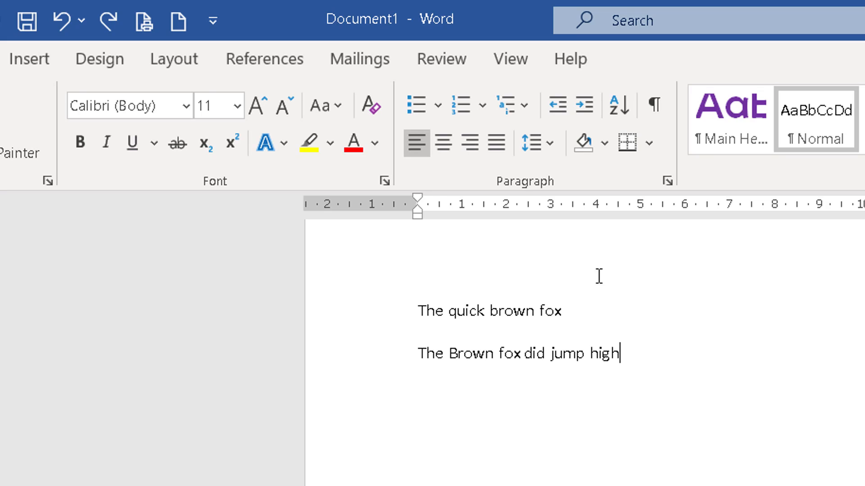
- Show the hidden formatting marks to examine spaces and paragraph breaks, and hide them again
left_click(654, 106)
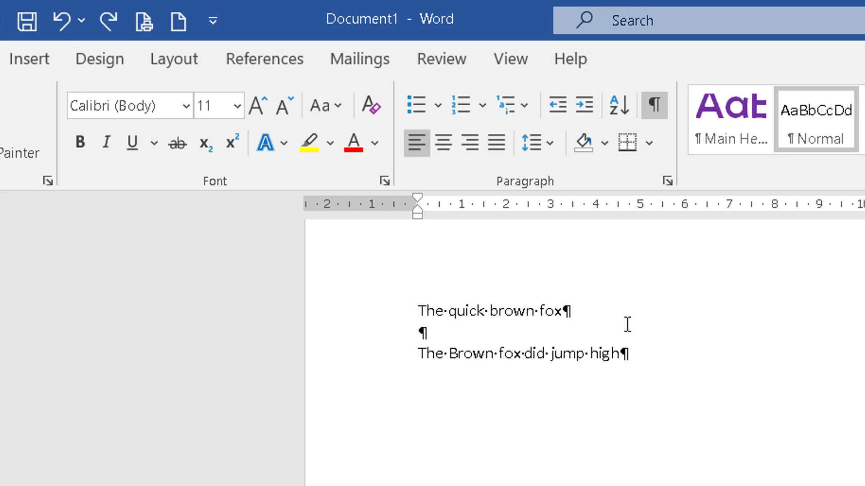
left_click(662, 105)
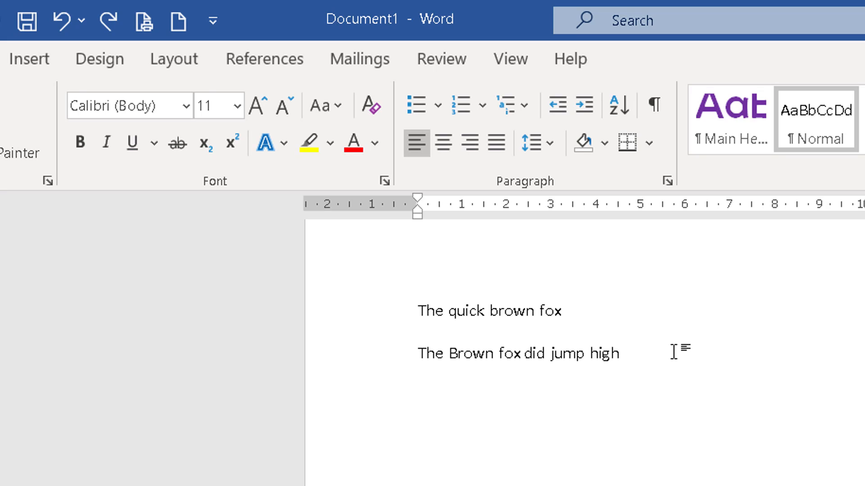
- Add "HELLO" in capitals and "hello" in lowercase below the second sentence, each after a blank line
key("Return")
type("HE")
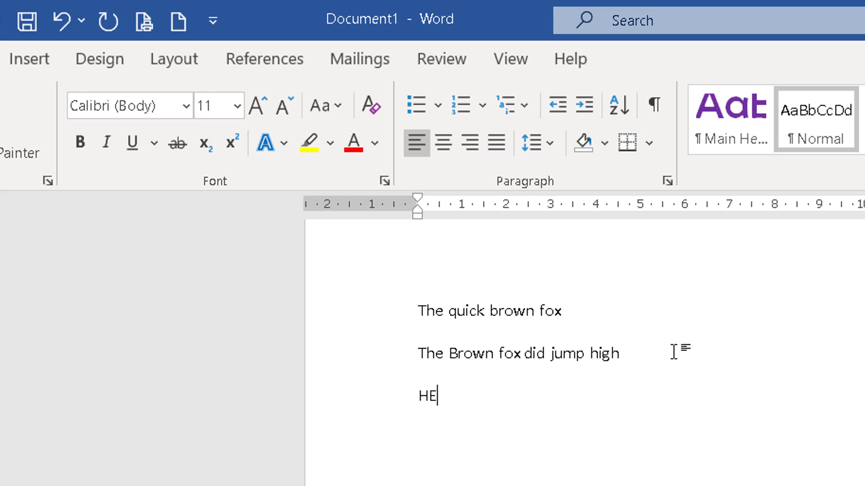
type("LLO")
key("Return")
type("hello")
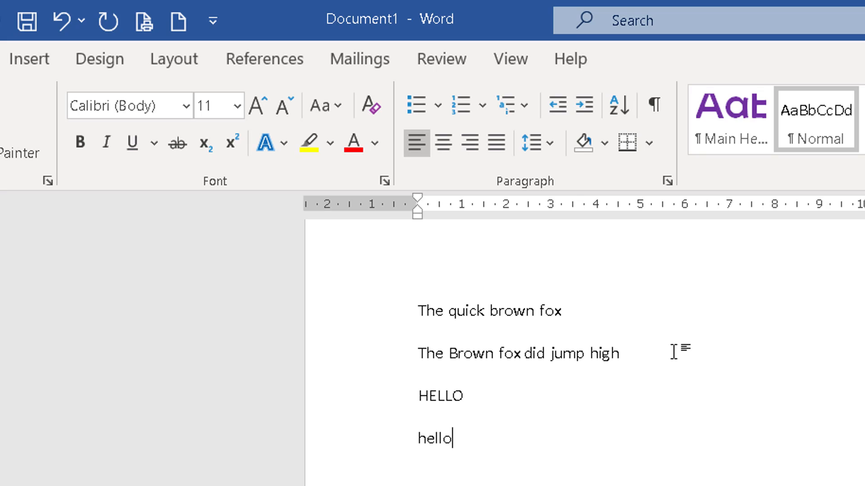
- Add the line "Hello this is the Fox" after a blank line at the document's end
key("Return")
type("hello t")
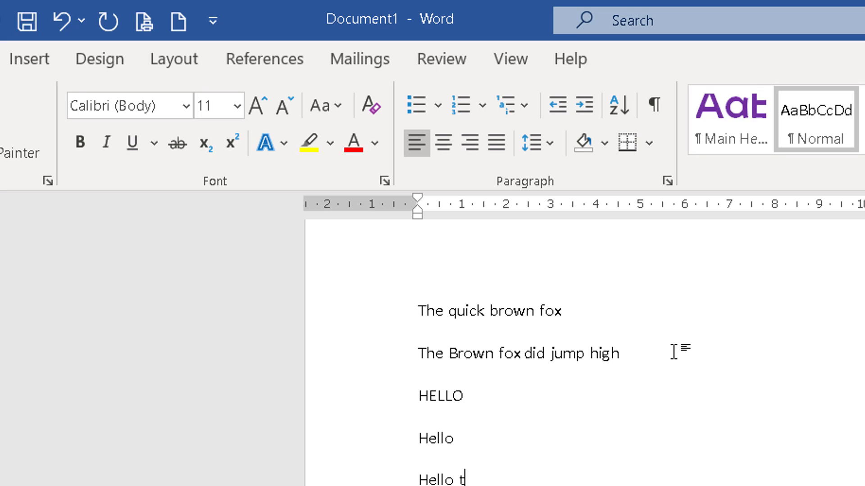
type("his is the")
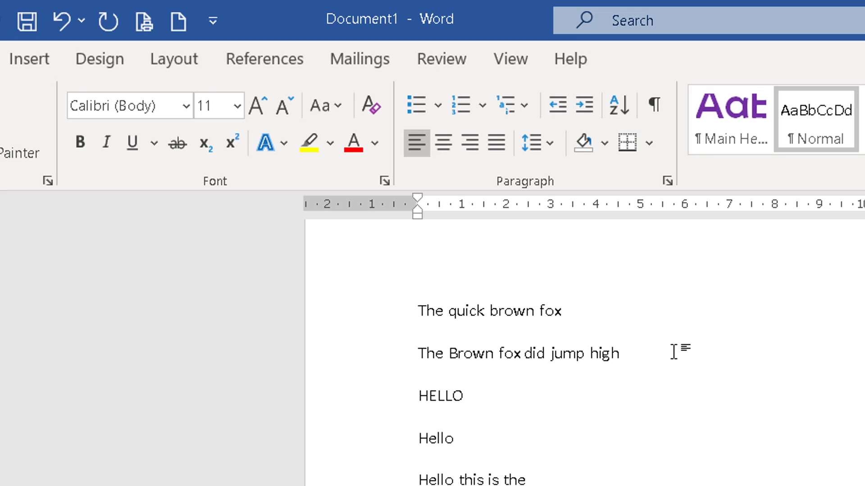
type("Fox")
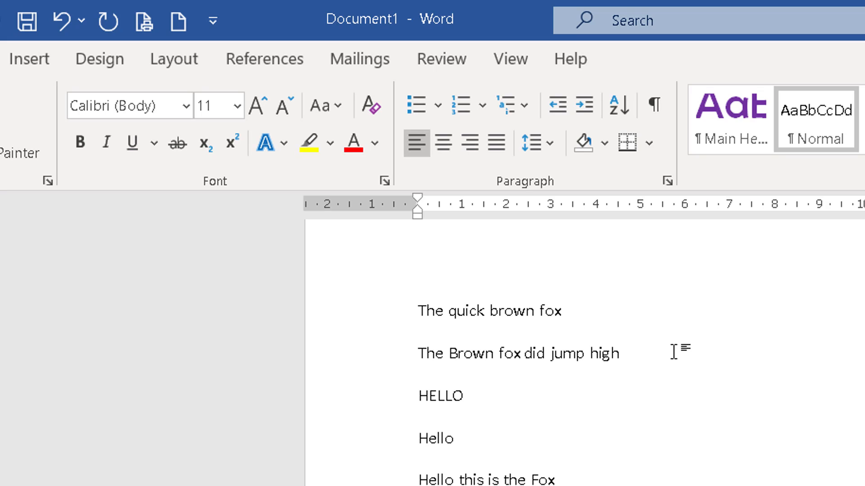